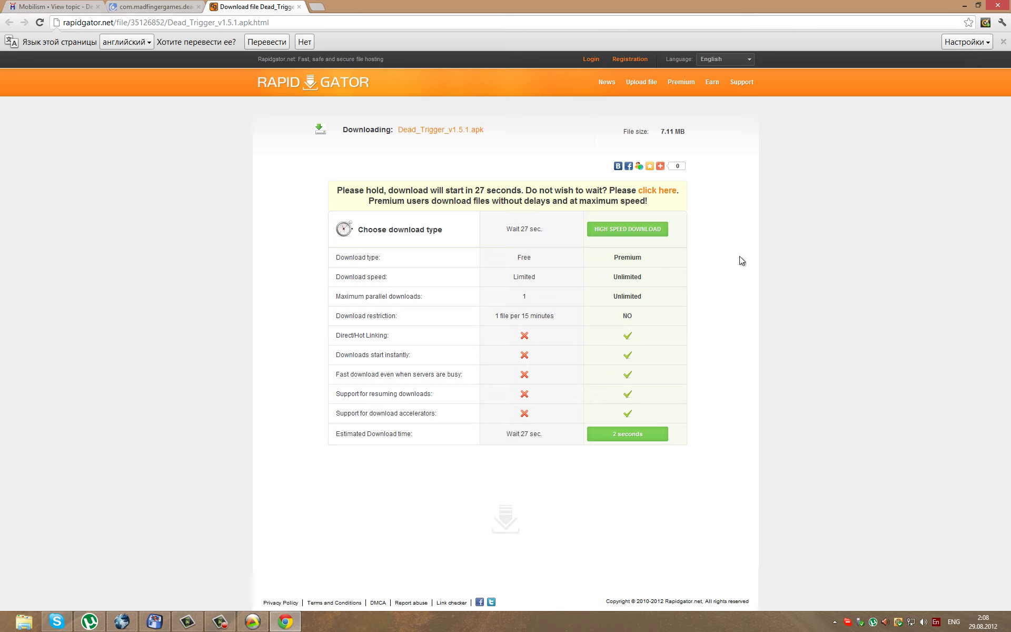
# - Minimize the browser and open the DT folder on the desktop that holds the downloaded game files
pyautogui.click(965, 6)
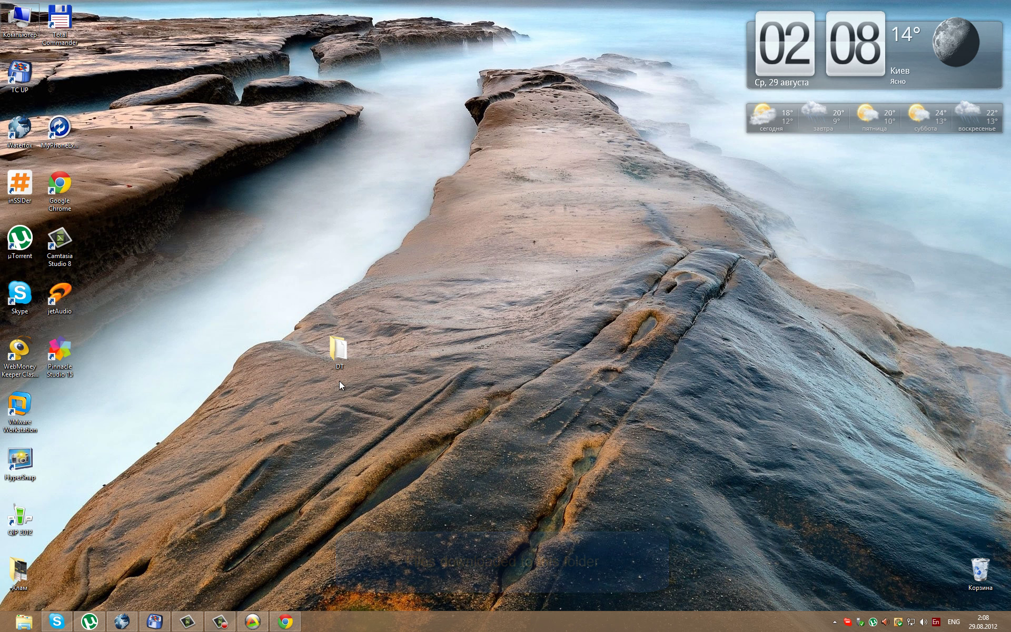
pyautogui.doubleClick(336, 344)
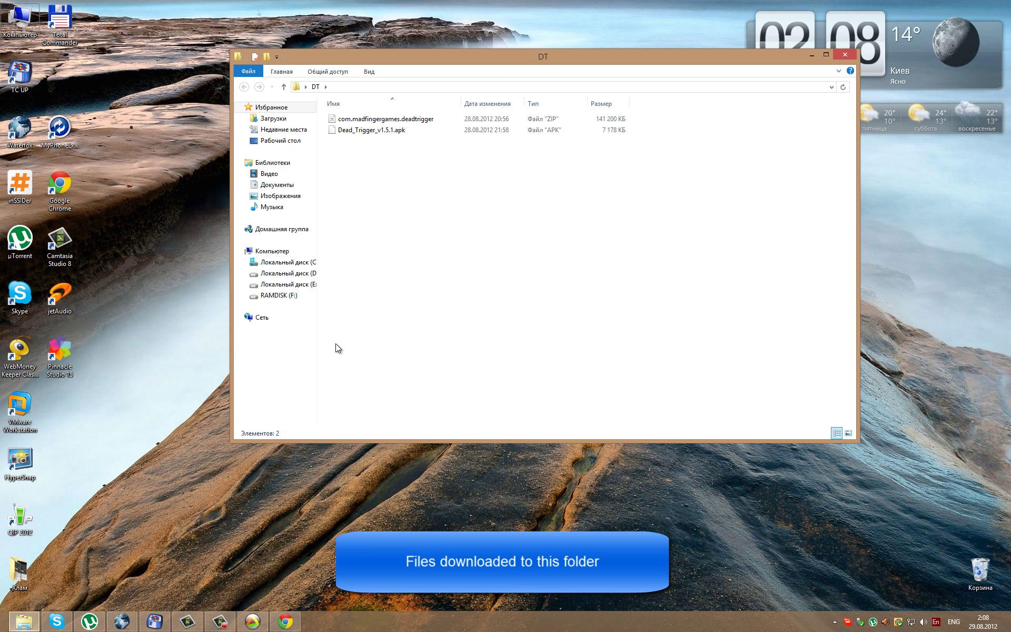
pyautogui.click(543, 121)
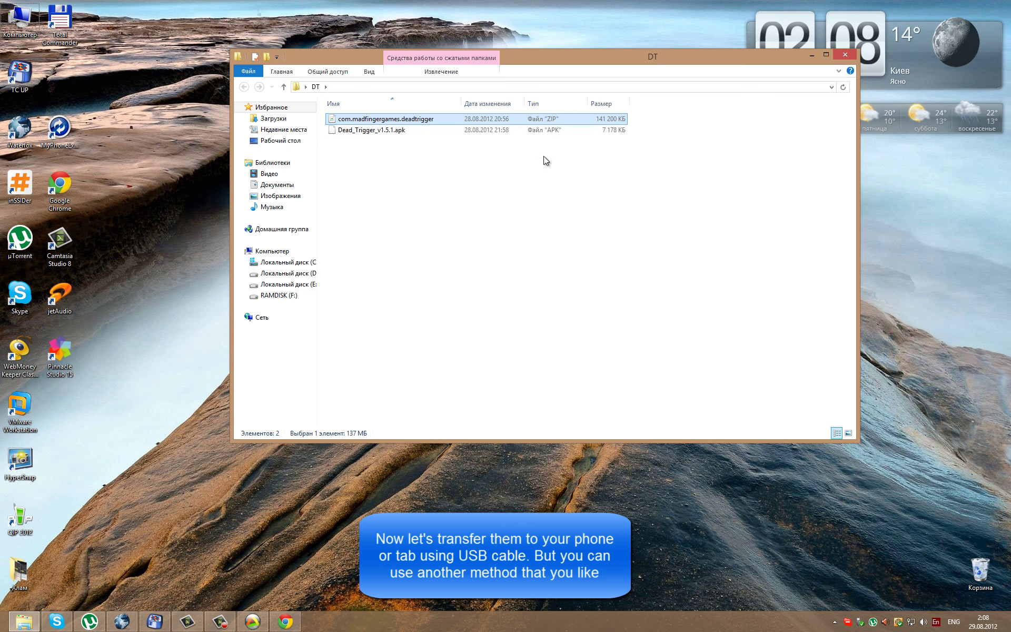
pyautogui.click(536, 182)
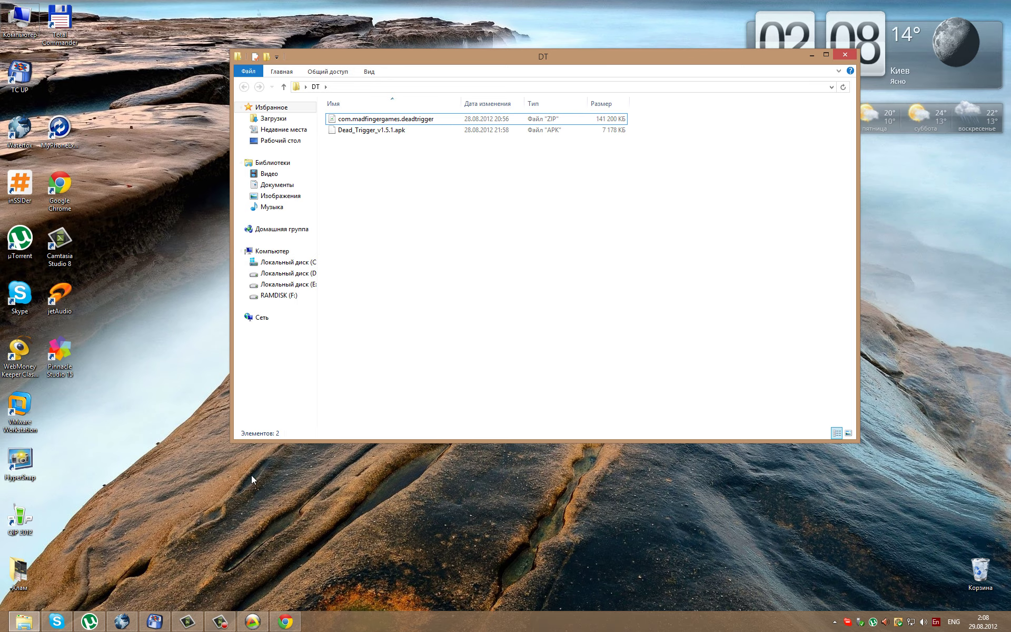
pyautogui.click(253, 622)
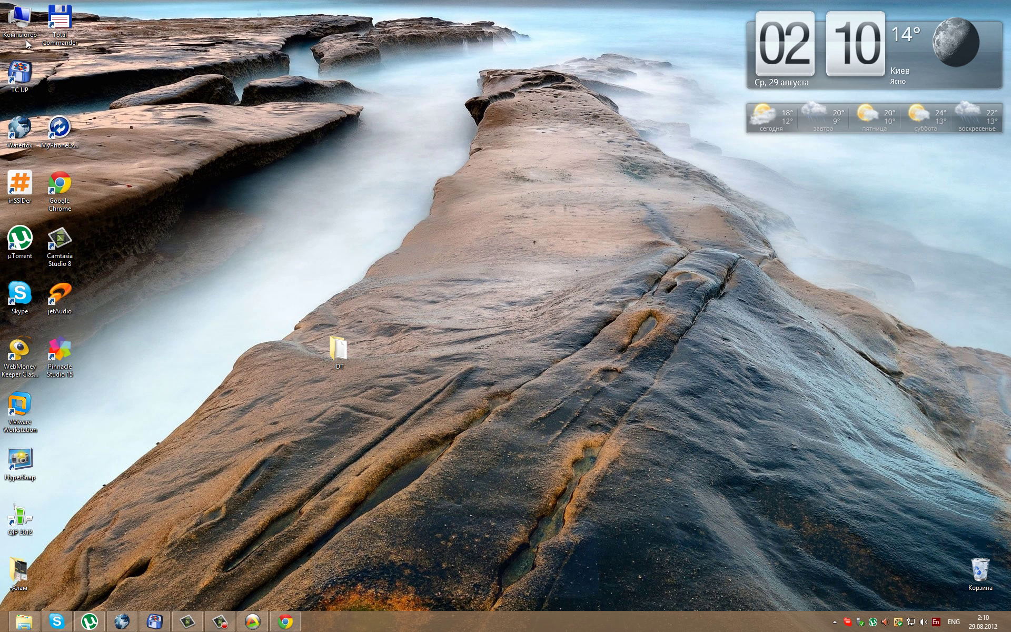
# - Open the computer's drive overview and open the device's removable disk H:
pyautogui.doubleClick(19, 25)
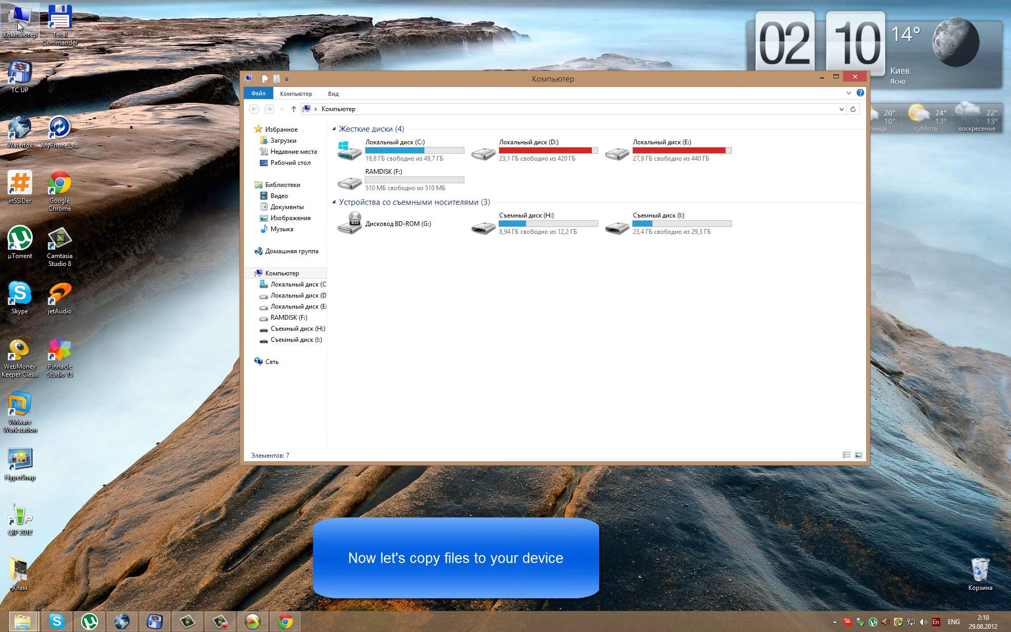
pyautogui.click(518, 233)
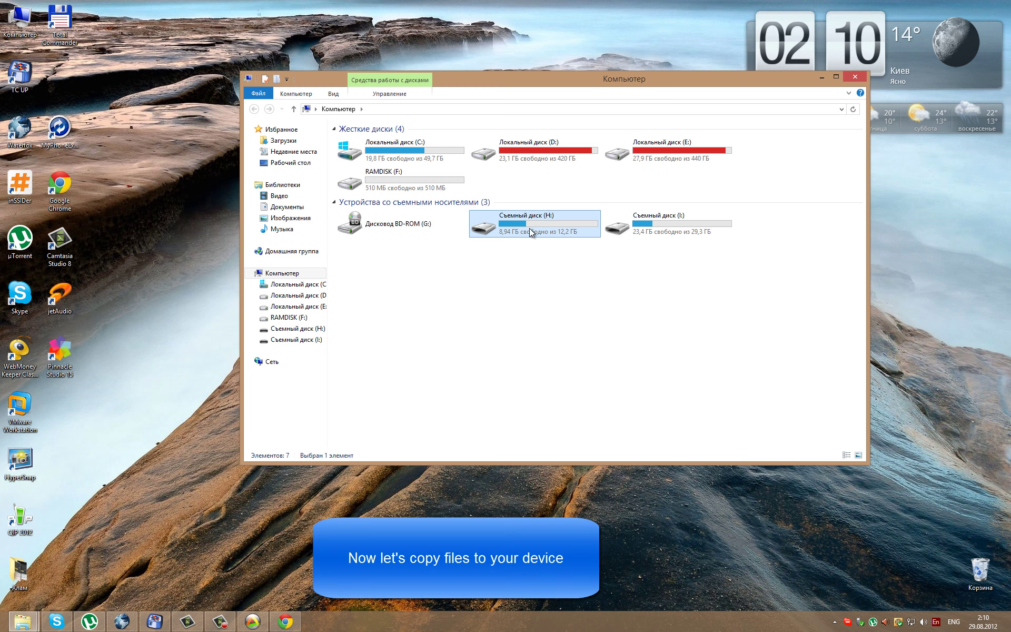
pyautogui.click(647, 230)
pyautogui.click(630, 282)
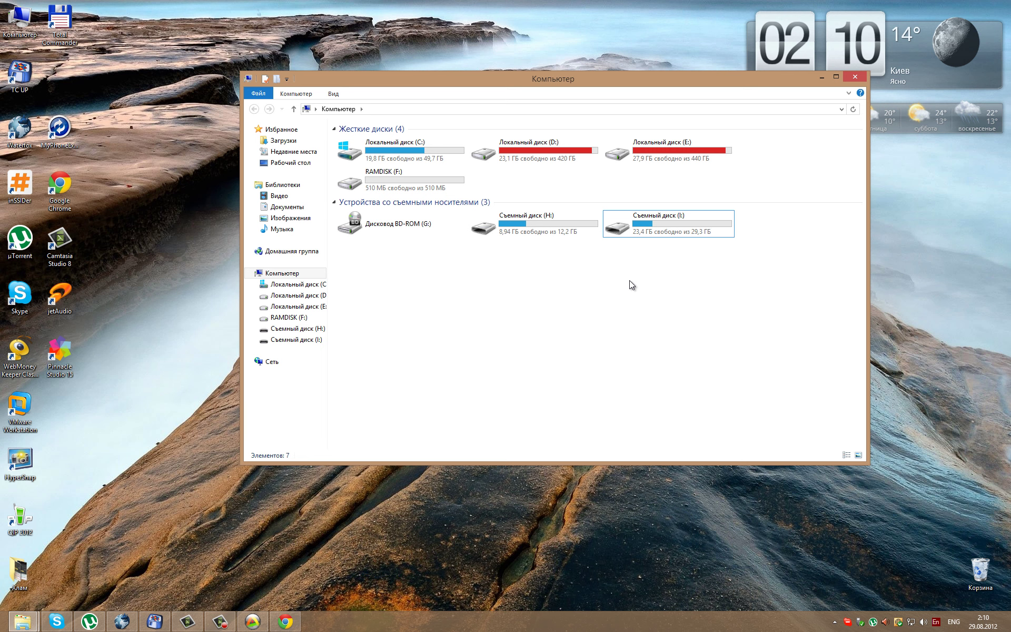
pyautogui.doubleClick(538, 230)
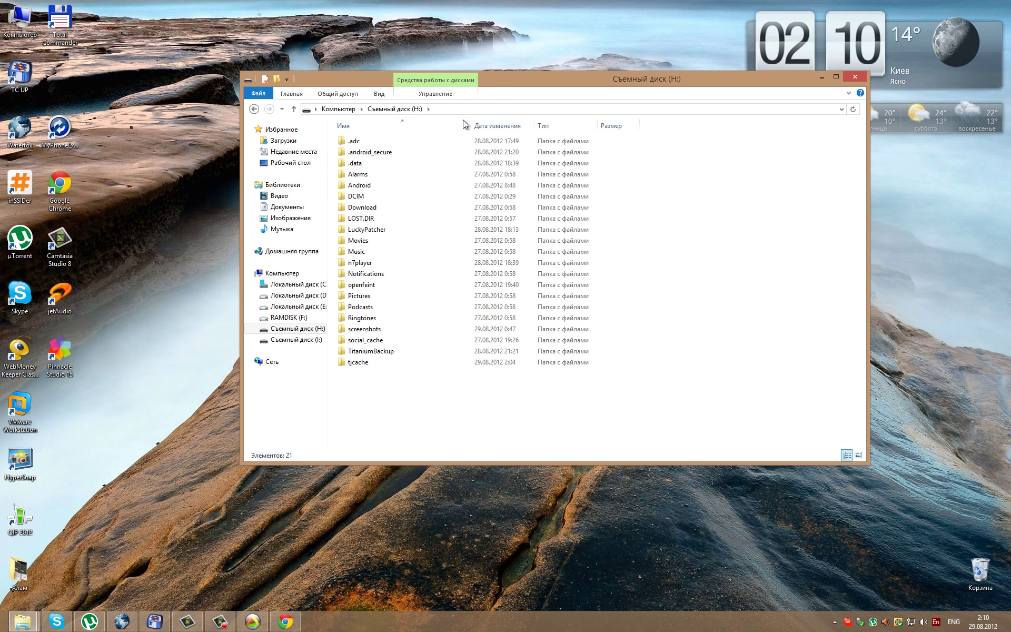
# - Arrange the disk H: window and the DT folder window side by side
pyautogui.moveTo(552, 81); pyautogui.dragTo(312, 119)
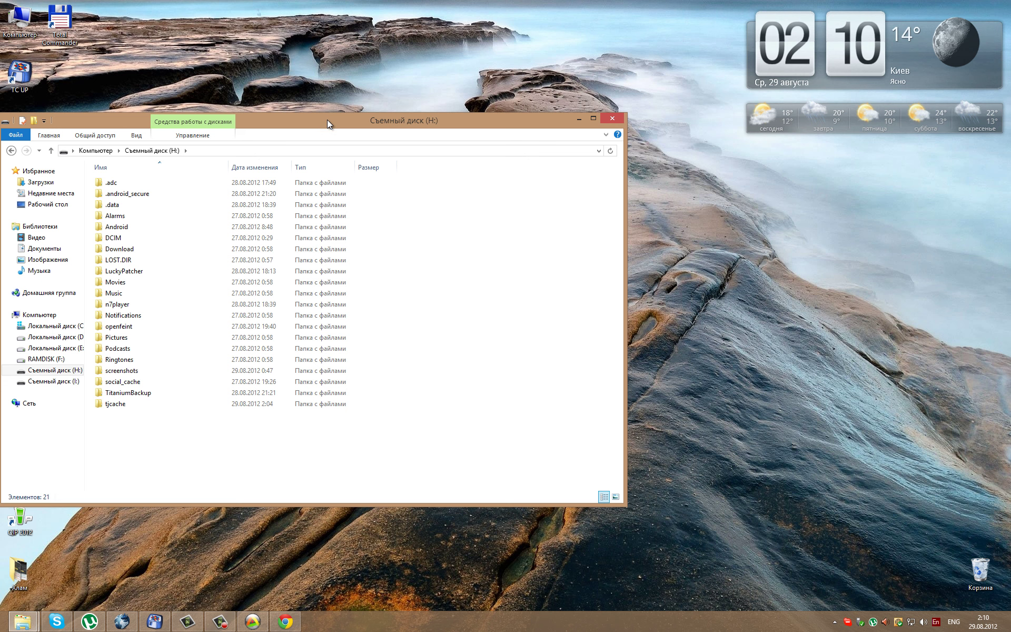
pyautogui.click(23, 622)
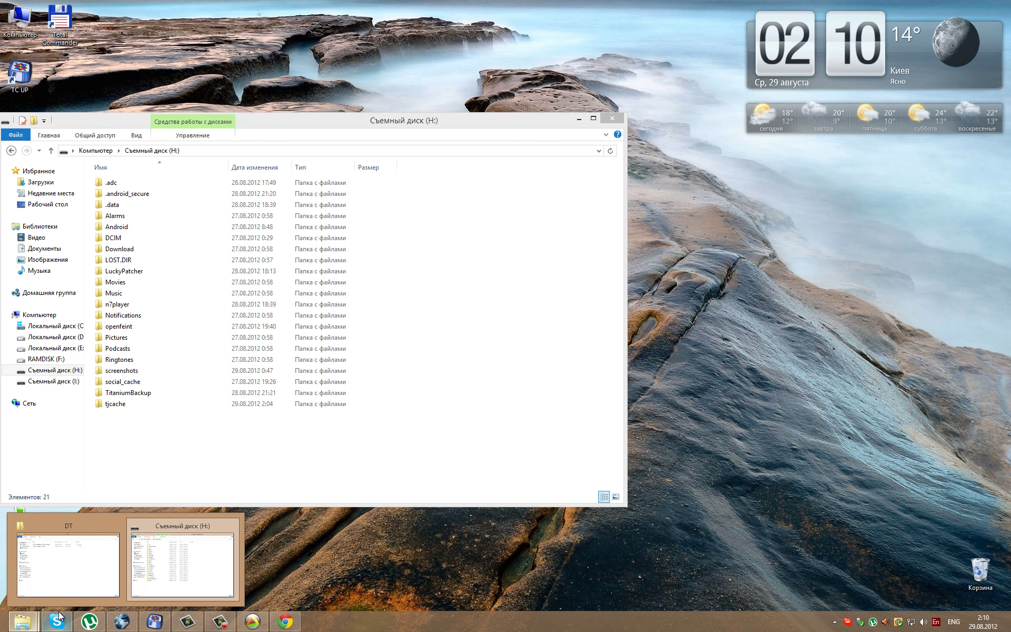
pyautogui.click(44, 571)
pyautogui.moveTo(418, 59); pyautogui.dragTo(592, 138)
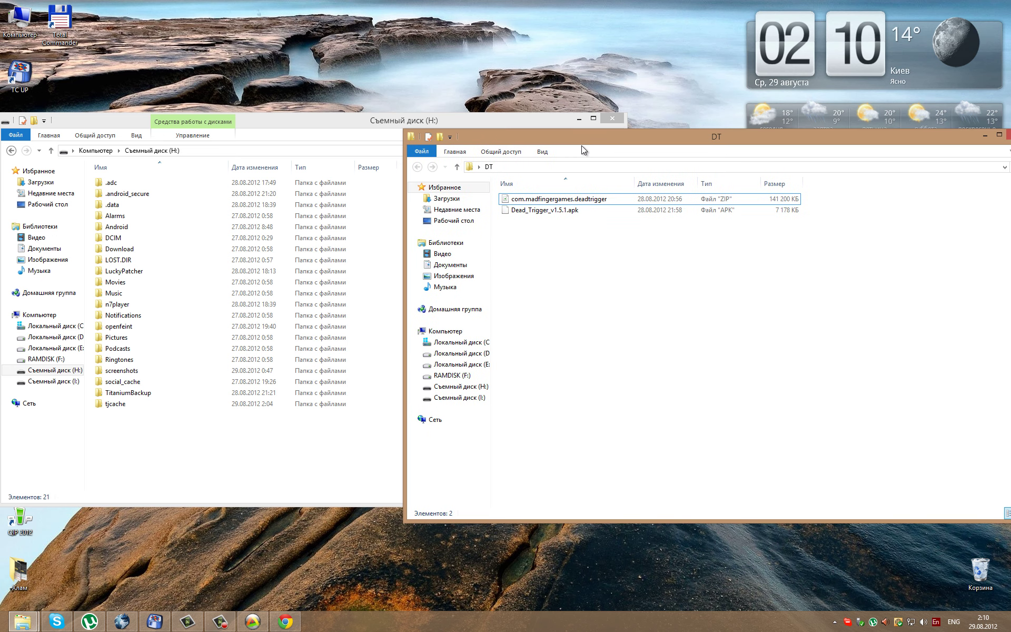
# - Look up the SD data location in the Mobilism forum topic in Chrome, and return to the folder windows
pyautogui.click(288, 620)
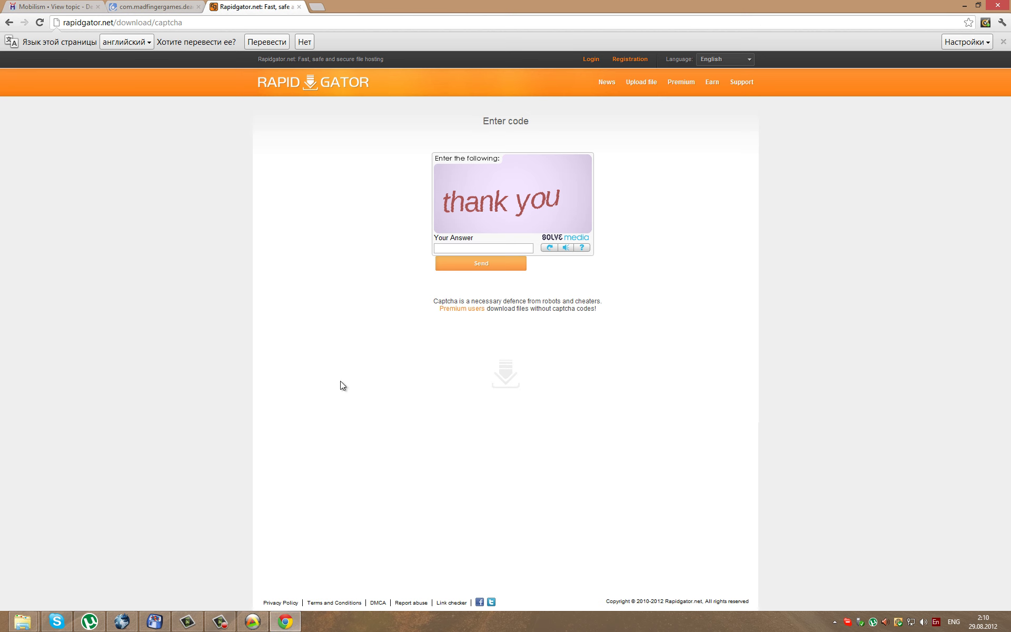
pyautogui.click(53, 7)
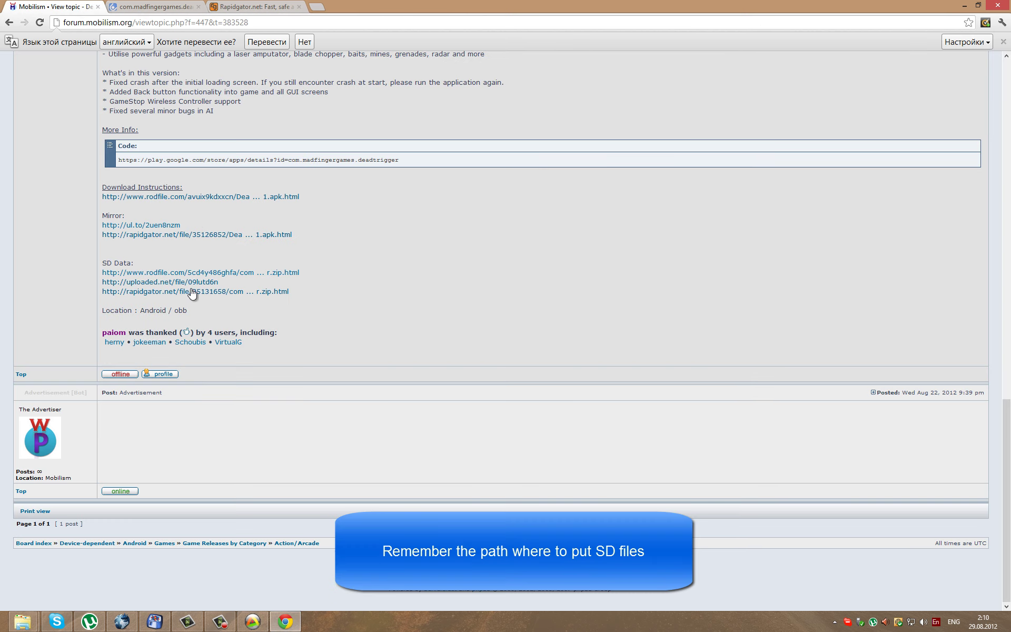
pyautogui.tripleClick(110, 262)
pyautogui.moveTo(100, 310); pyautogui.dragTo(208, 312)
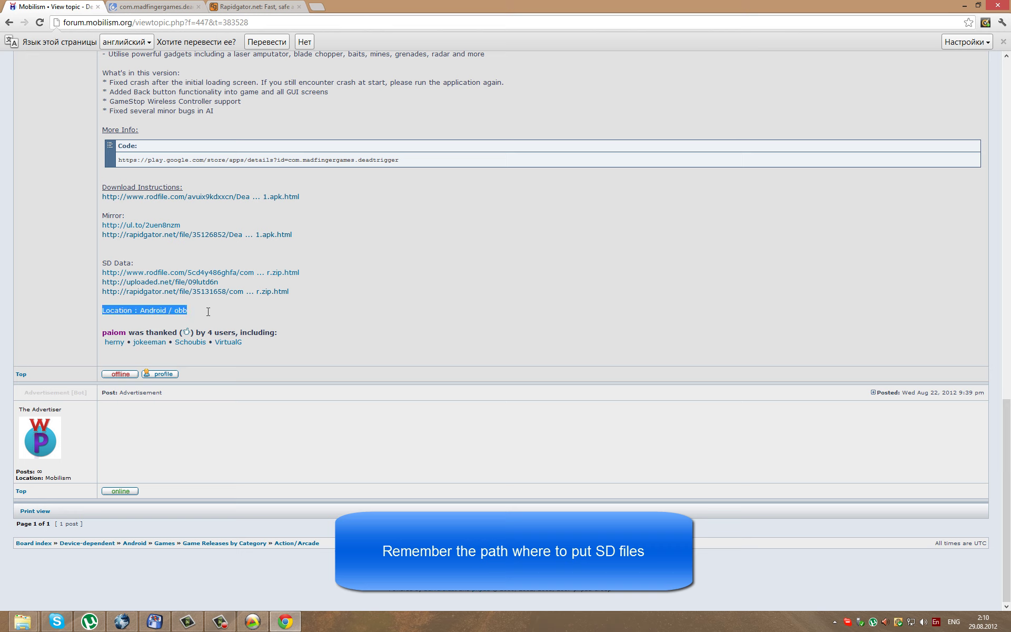
pyautogui.click(313, 313)
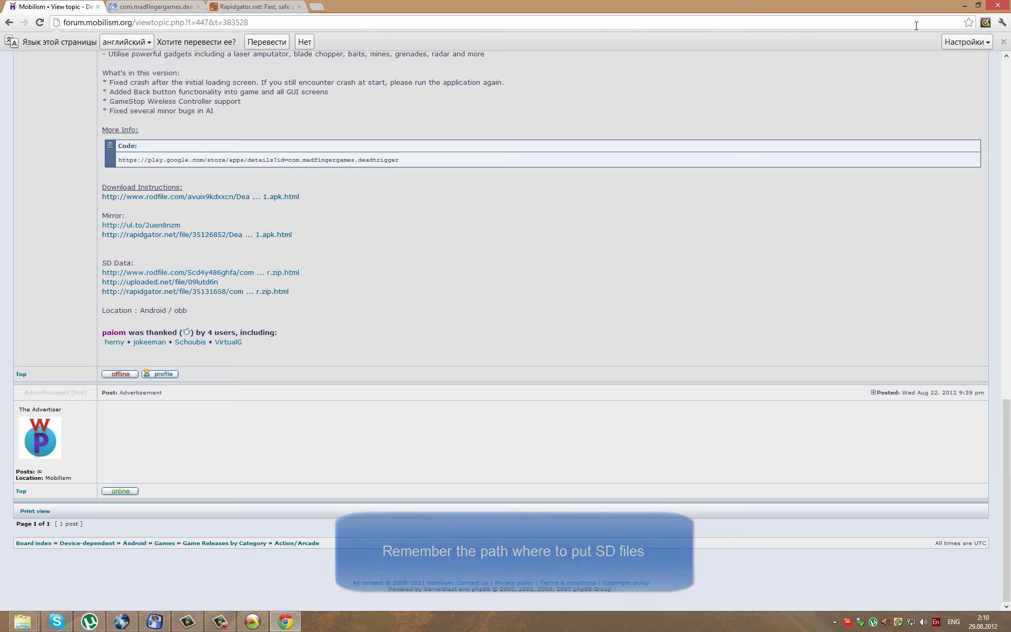
pyautogui.click(964, 8)
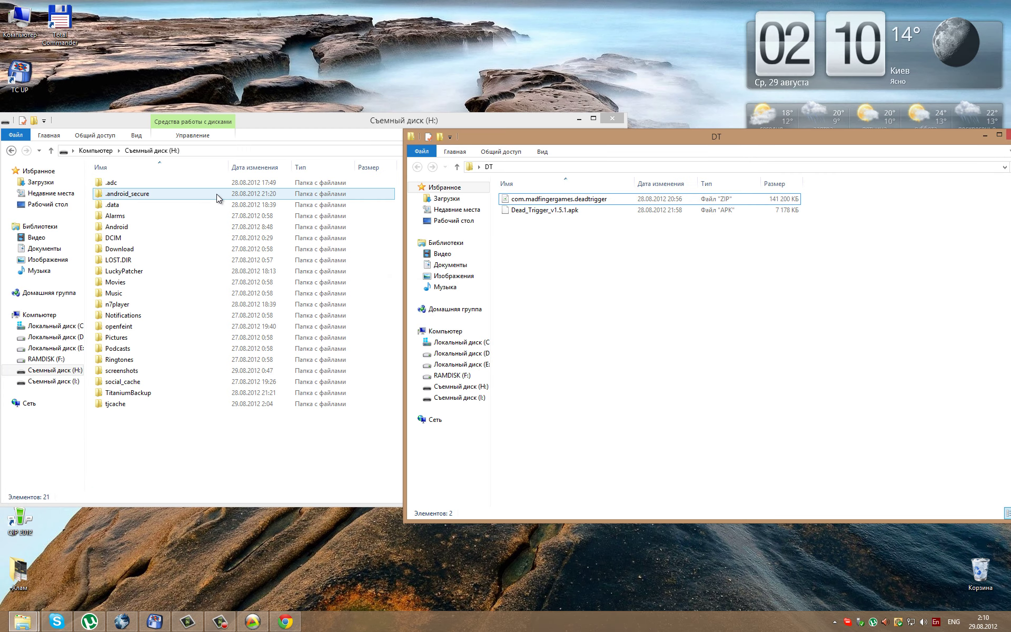
# - Extract the com.madfingergames.deadtrigger archive into a folder of the same name, open it and select the inner folder
pyautogui.click(547, 200)
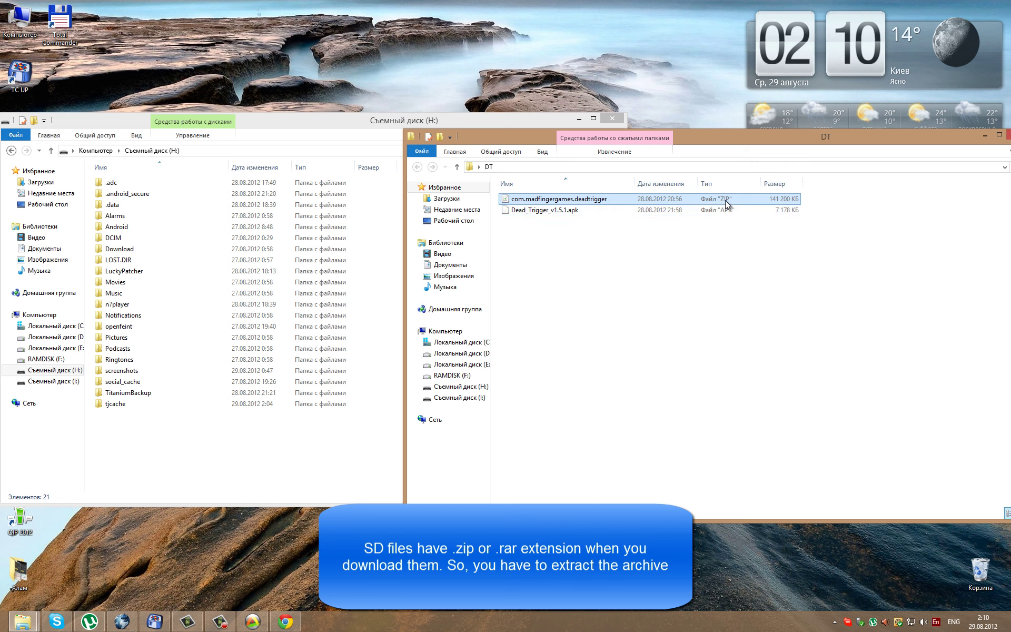
pyautogui.rightClick(551, 201)
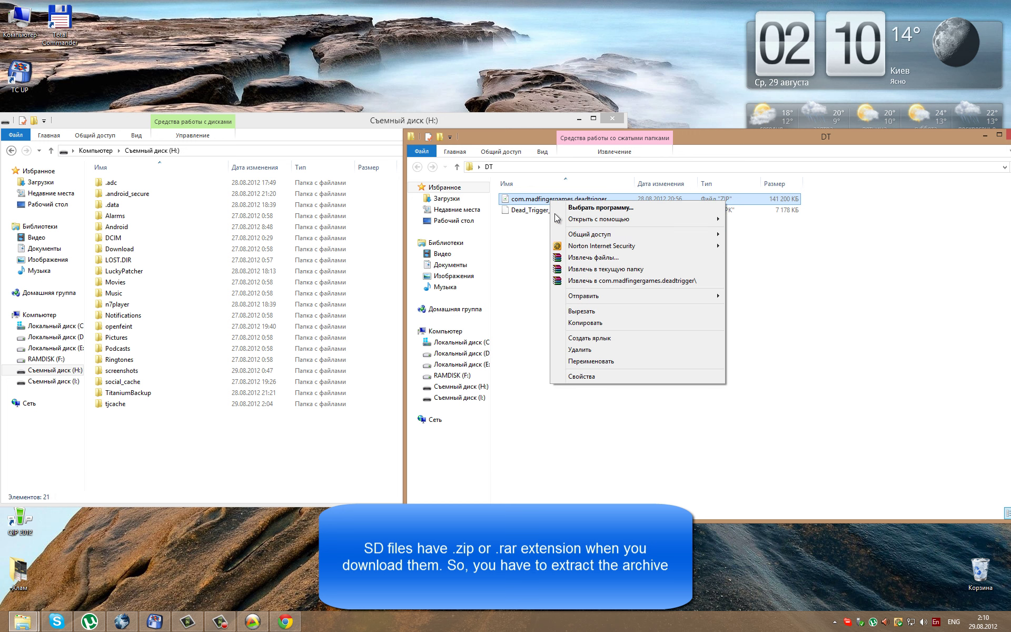
pyautogui.click(579, 281)
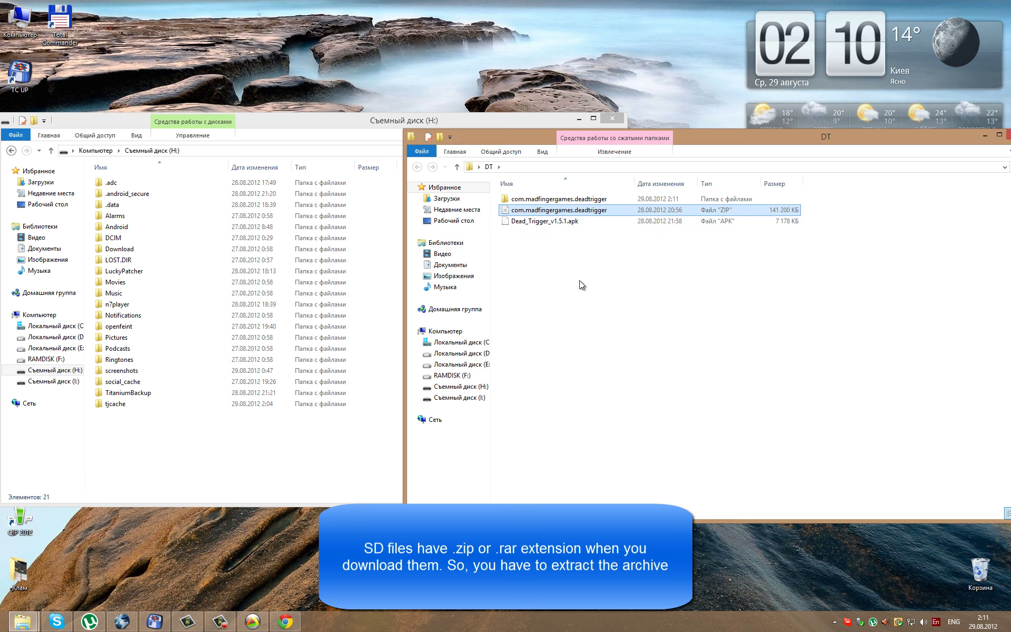
pyautogui.click(565, 202)
pyautogui.doubleClick(563, 200)
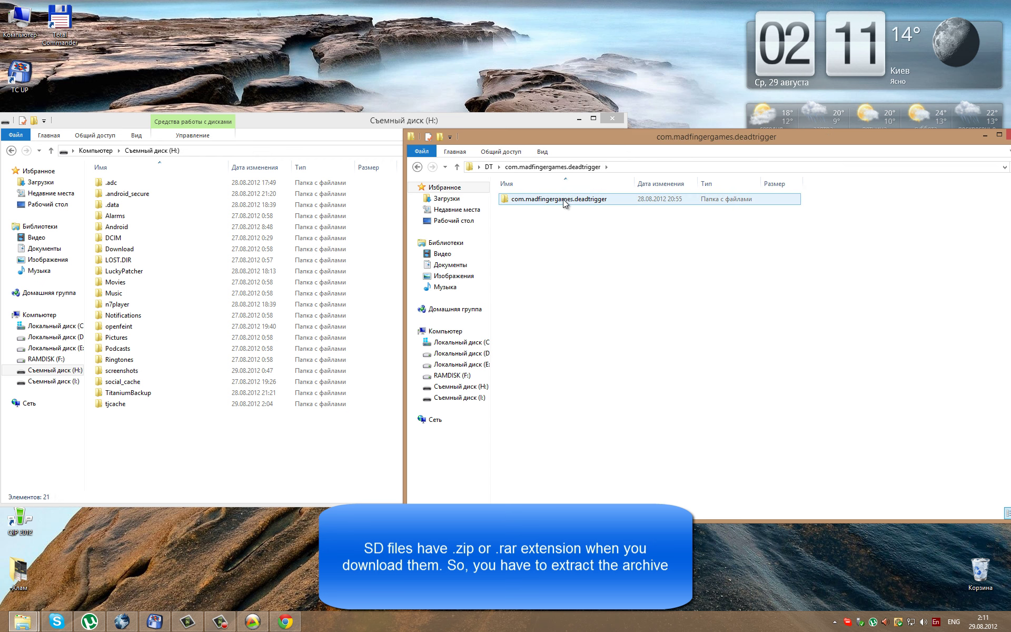
pyautogui.click(563, 199)
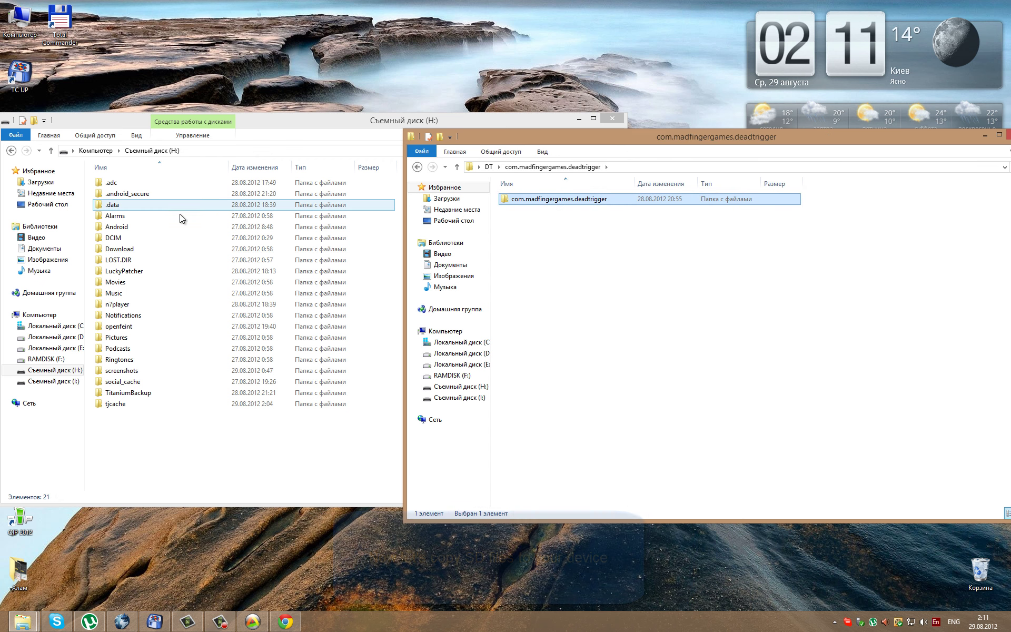
# - Copy the inner com.madfingergames.deadtrigger folder into Android\obb on disk H:
pyautogui.click(172, 227)
pyautogui.doubleClick(172, 227)
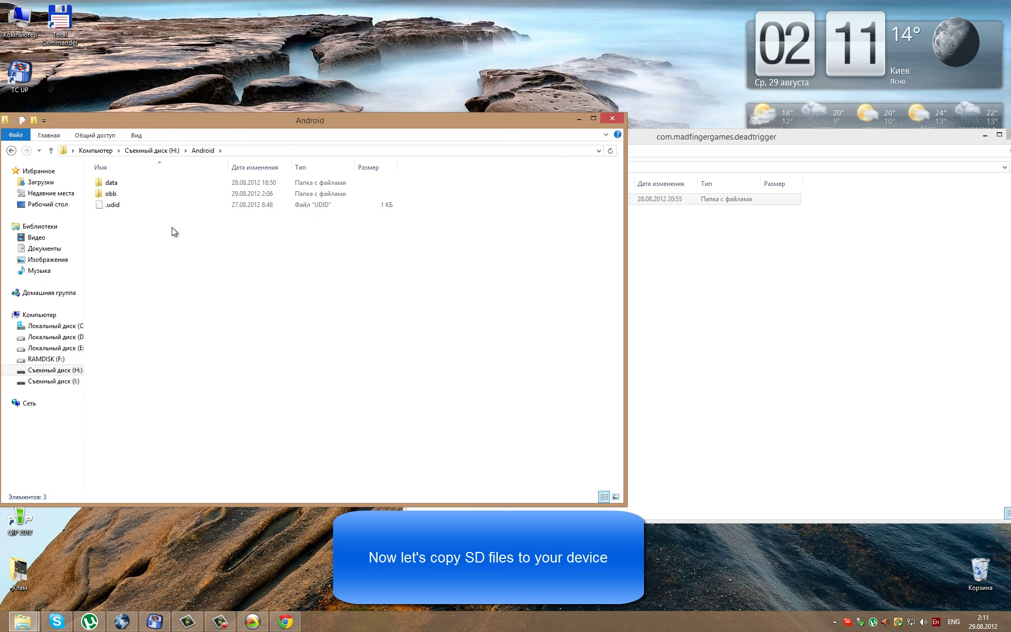
pyautogui.doubleClick(188, 191)
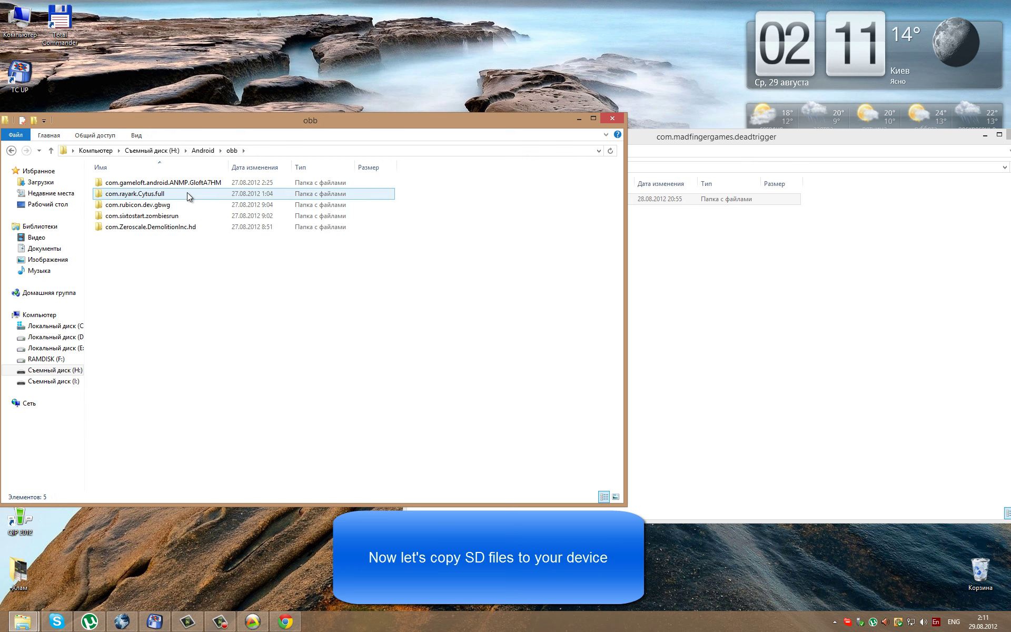
pyautogui.click(712, 313)
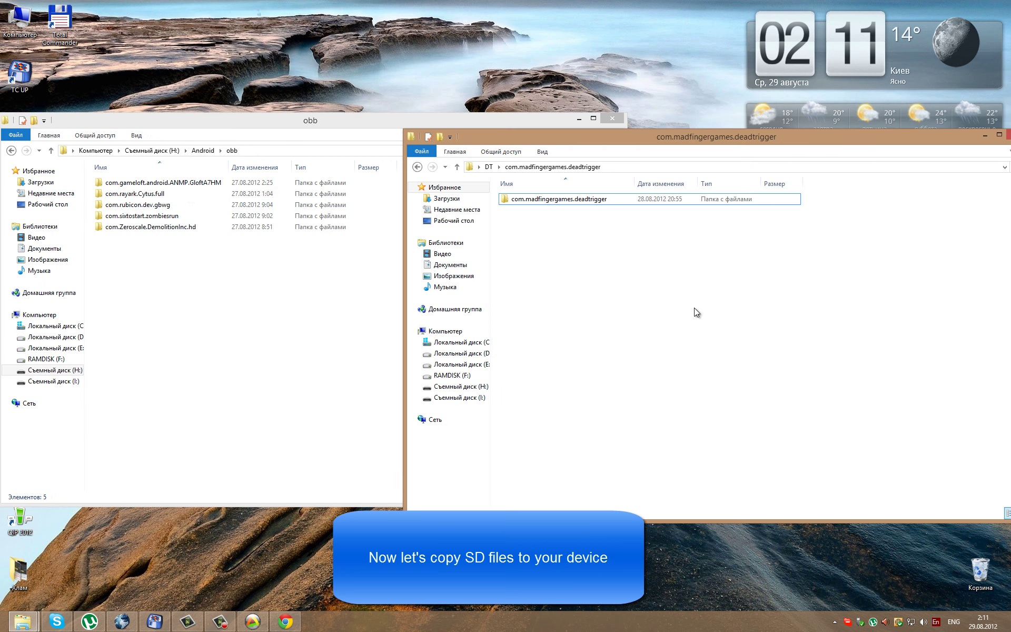
pyautogui.moveTo(542, 199); pyautogui.dragTo(235, 299)
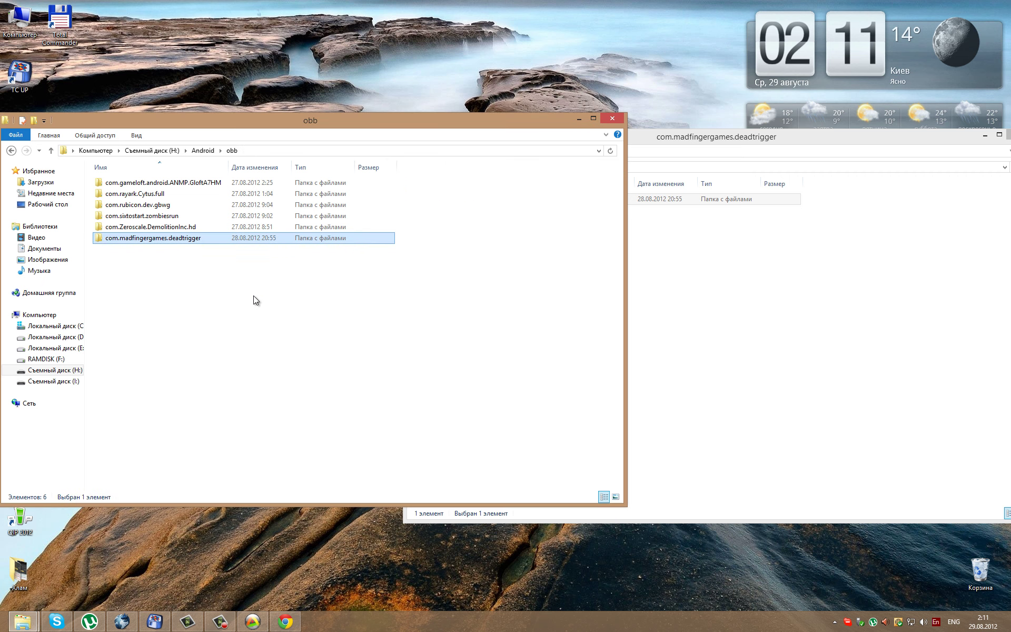
# - Go back up to the DT folder and select Dead_Trigger_v1.5.1.apk
pyautogui.click(696, 294)
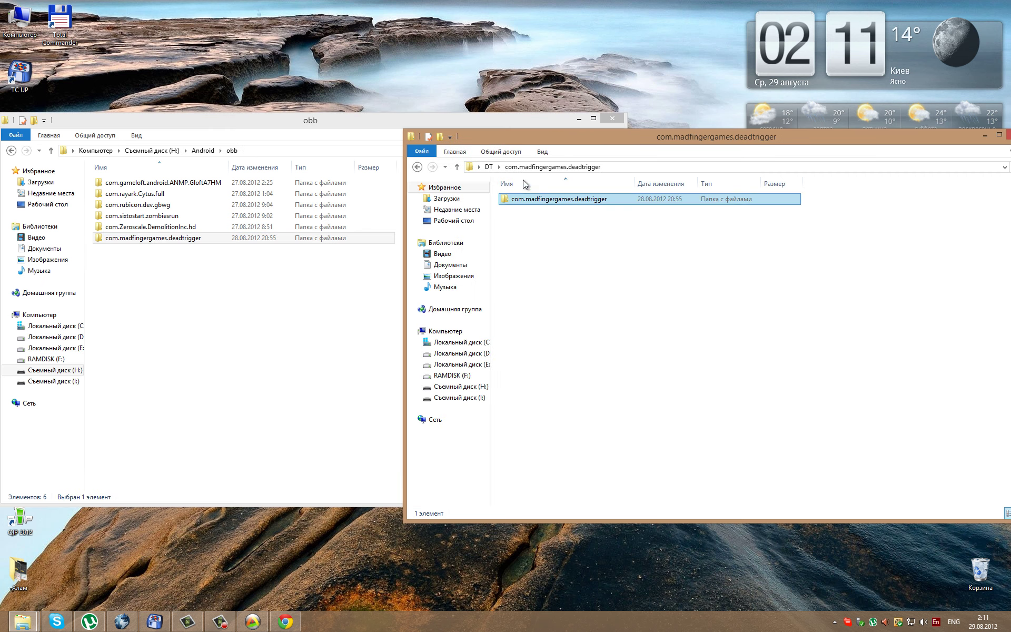
pyautogui.click(488, 166)
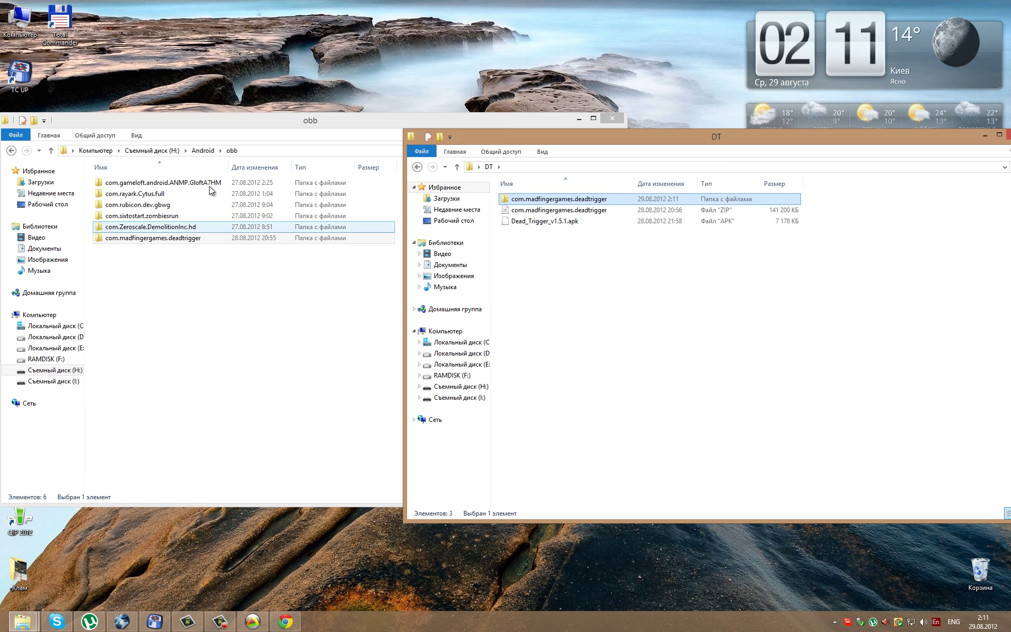
pyautogui.click(556, 226)
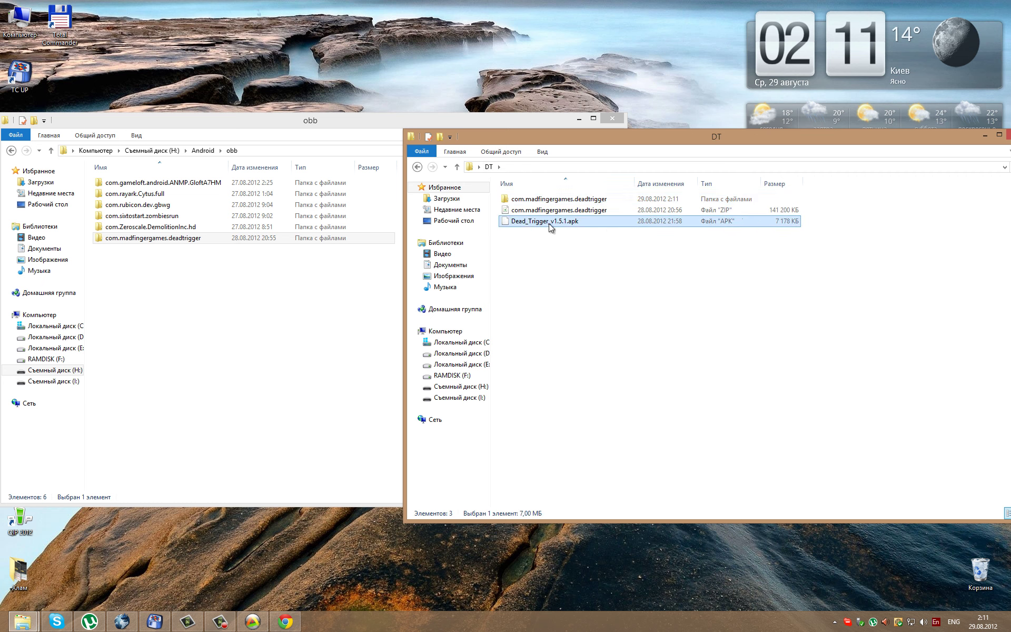
# - Create a new folder named apps in the root of disk H:
pyautogui.click(143, 151)
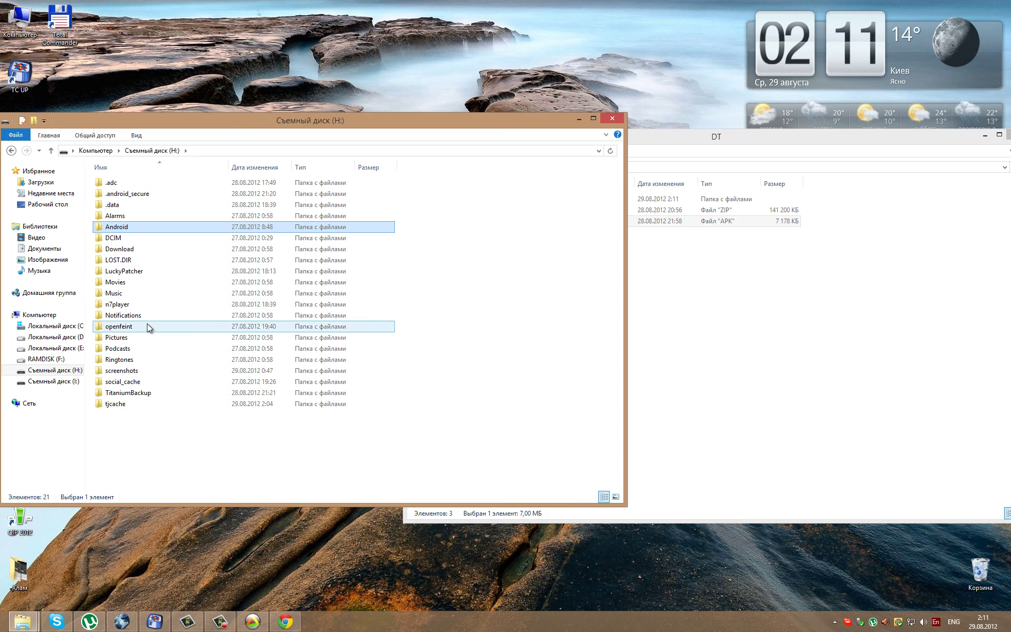
pyautogui.rightClick(152, 433)
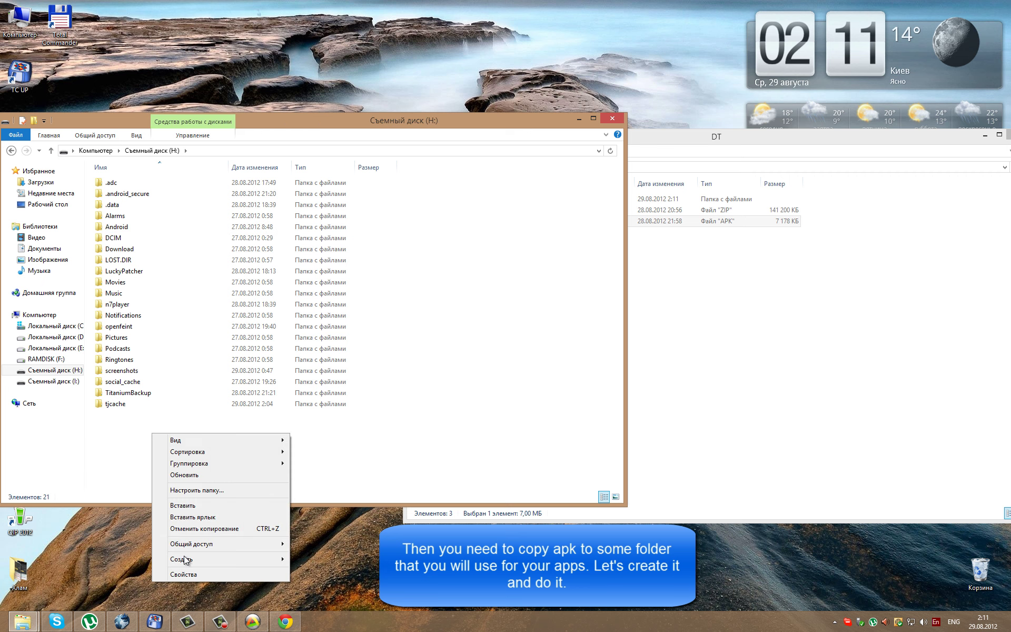
pyautogui.moveTo(186, 559)
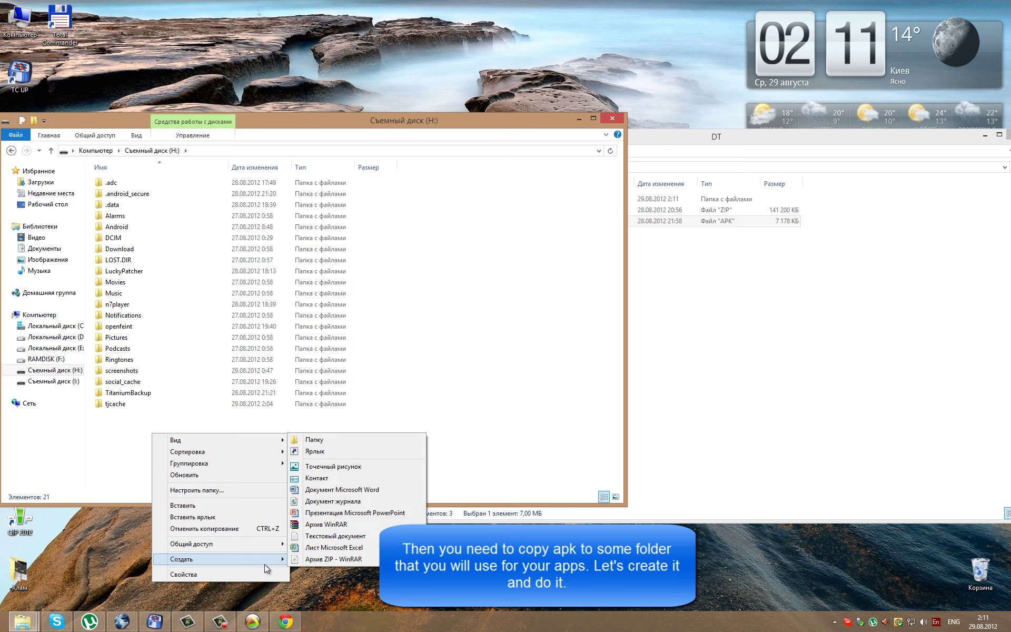
pyautogui.click(331, 439)
pyautogui.write('apps')
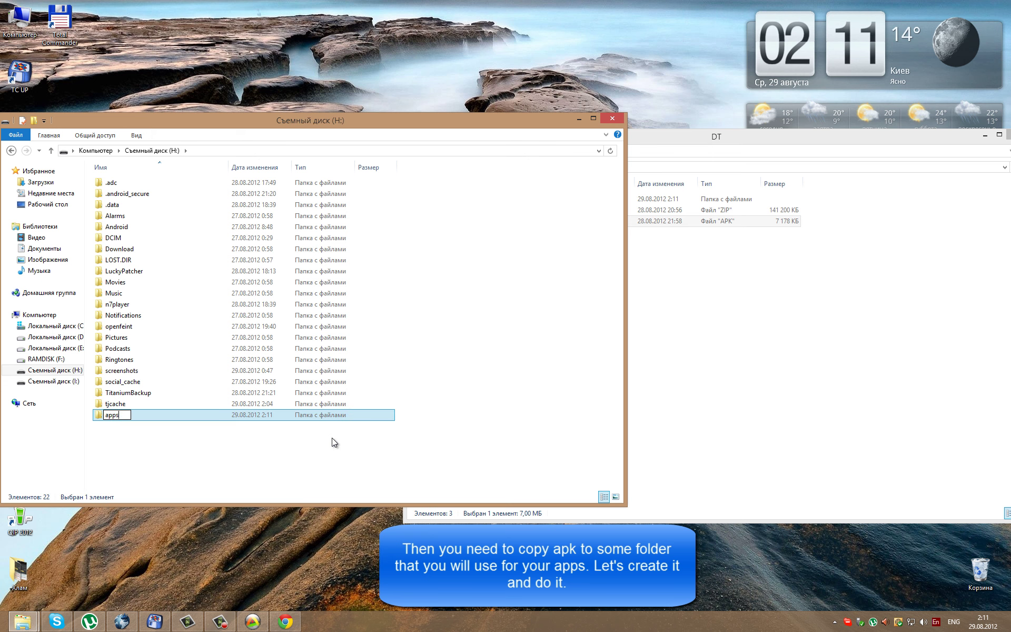
pyautogui.press('Return')
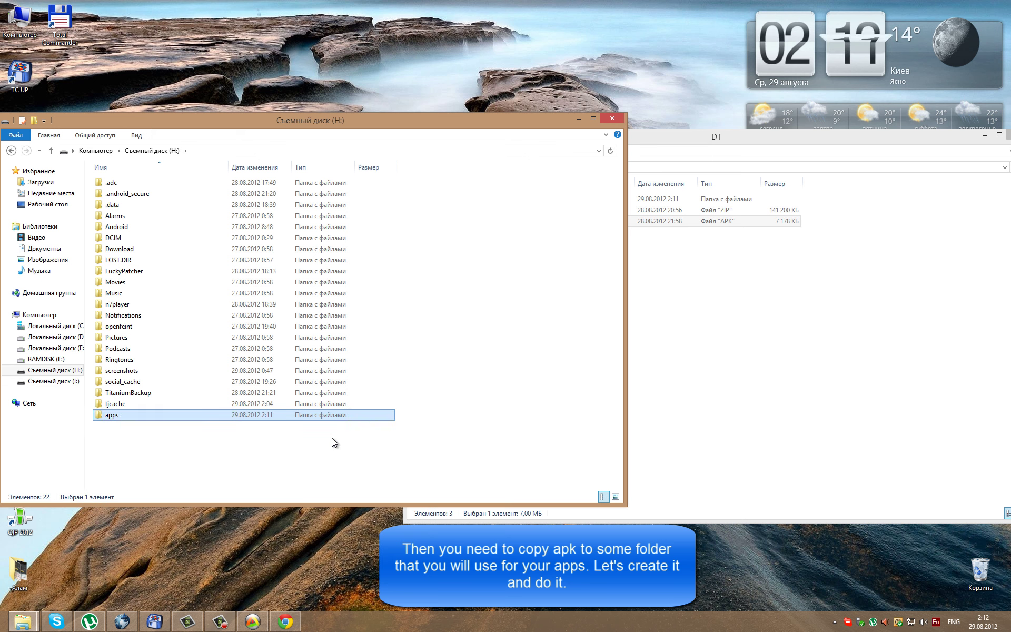
# - Copy Dead_Trigger_v1.5.1.apk from the DT folder into the new apps folder on disk H:
pyautogui.doubleClick(185, 420)
pyautogui.click(697, 303)
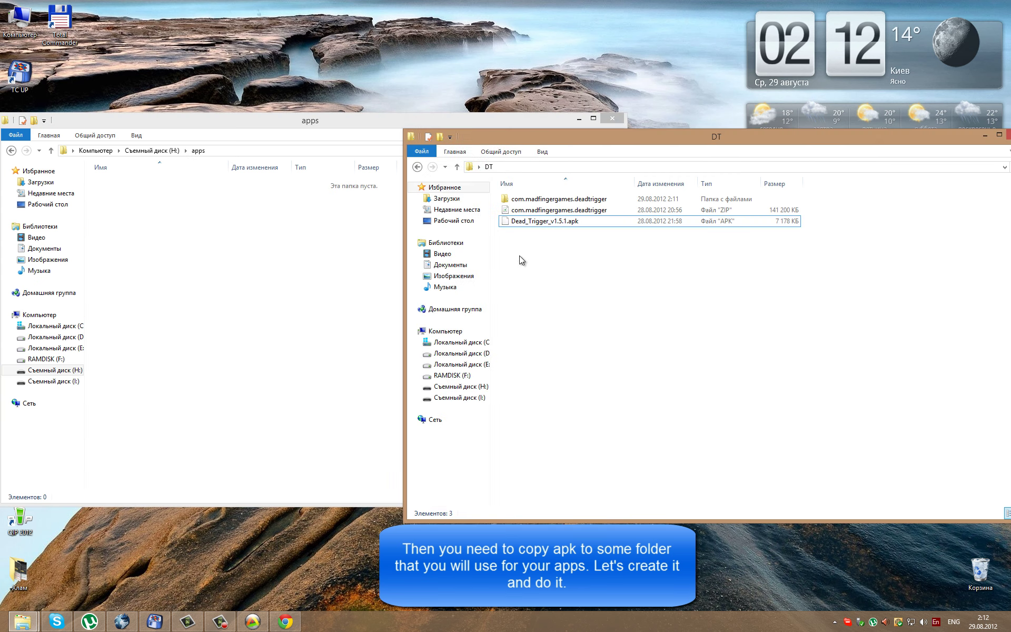
pyautogui.click(536, 221)
pyautogui.moveTo(350, 241); pyautogui.dragTo(266, 252)
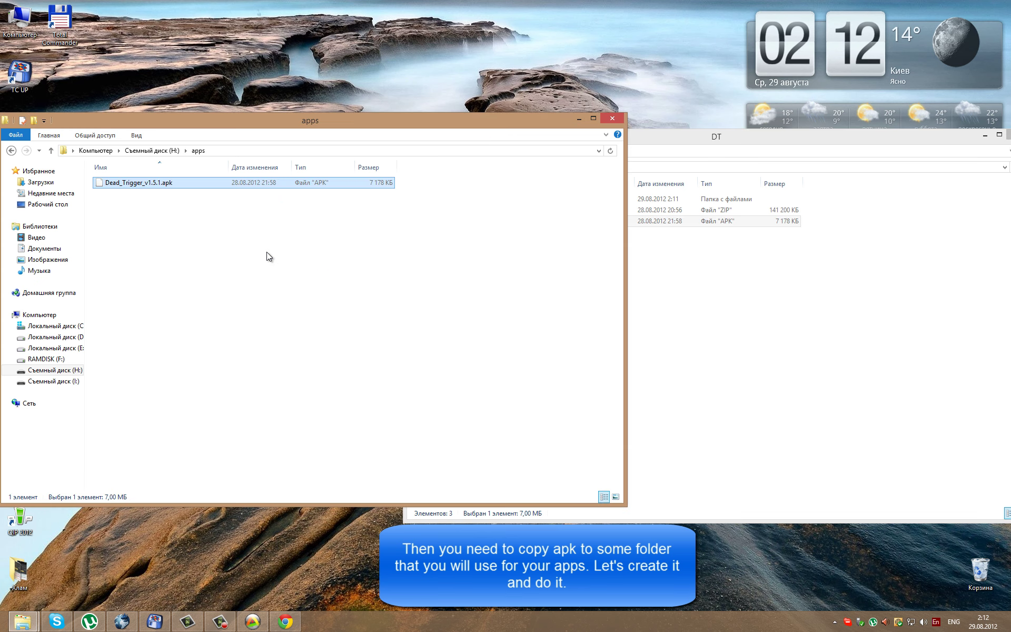
# - Minimize both folder windows, switch to the mirrored Android screen and turn off USB storage, leaving for the home screen
pyautogui.click(578, 119)
pyautogui.click(984, 136)
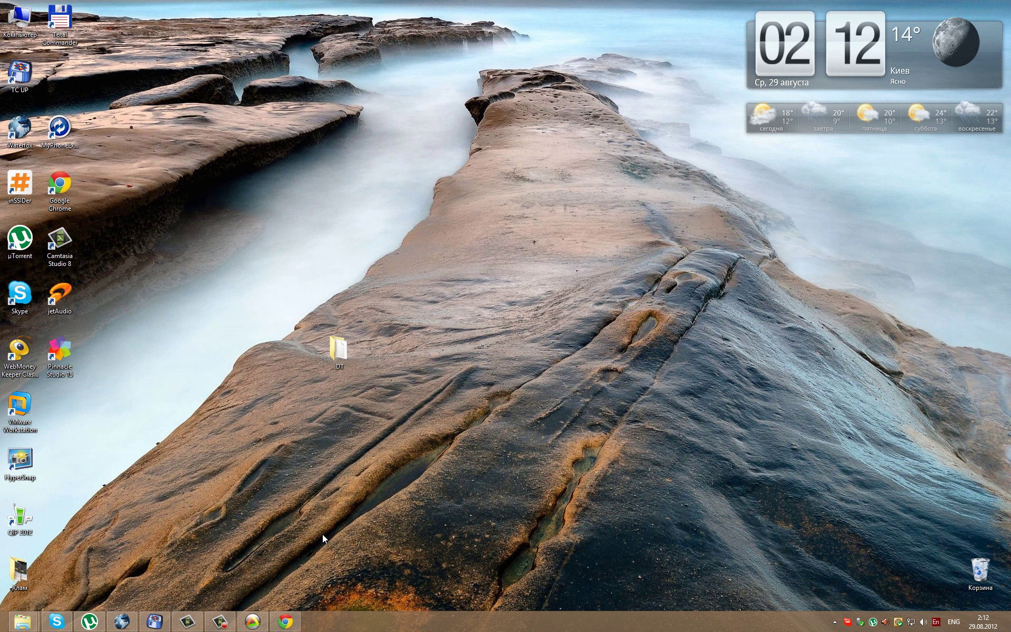
pyautogui.click(253, 621)
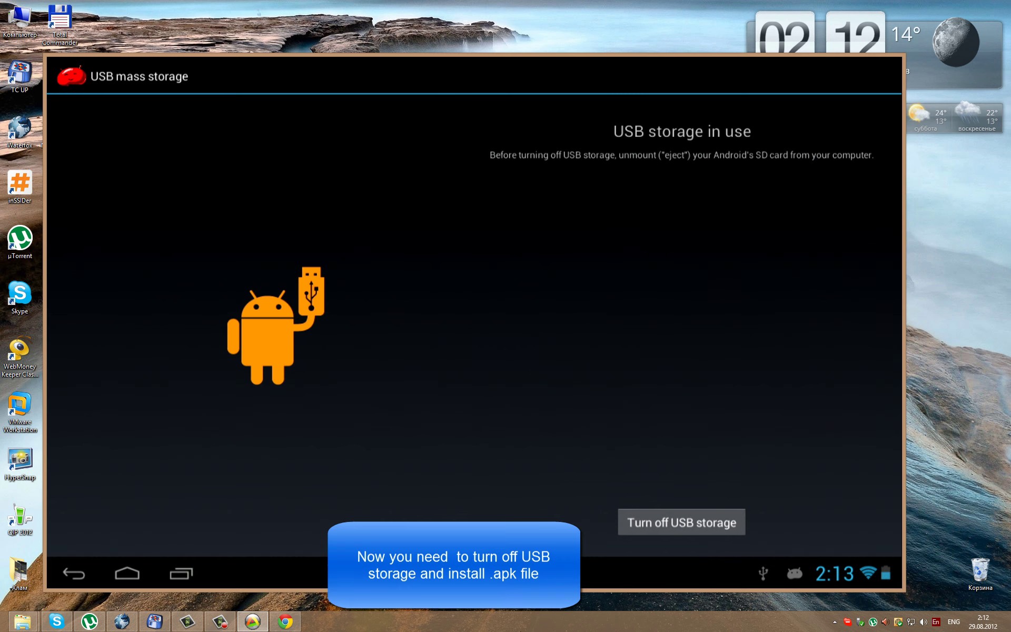
pyautogui.click(681, 522)
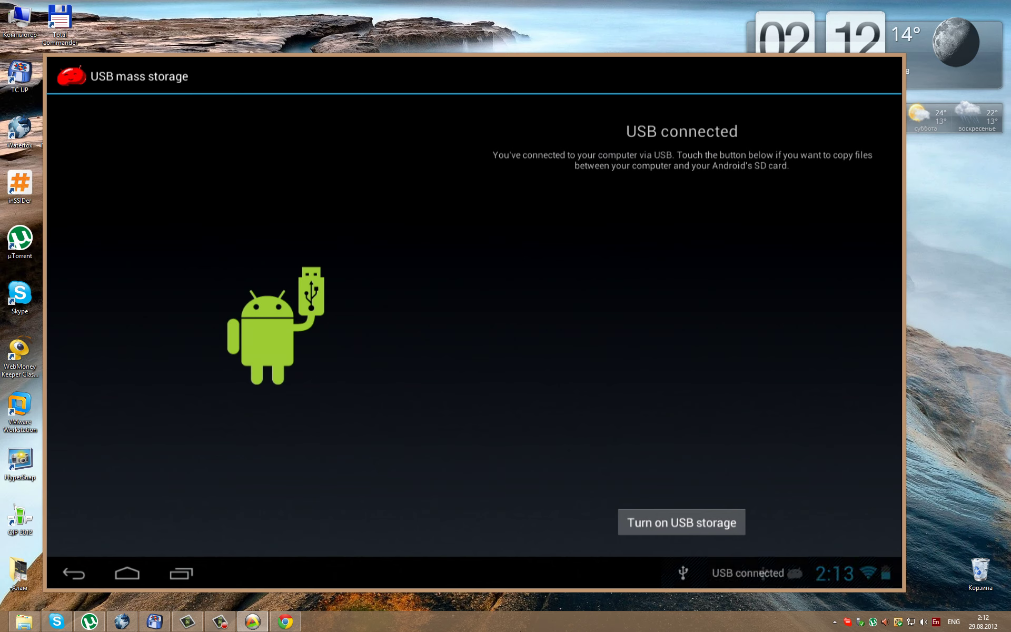
pyautogui.click(127, 573)
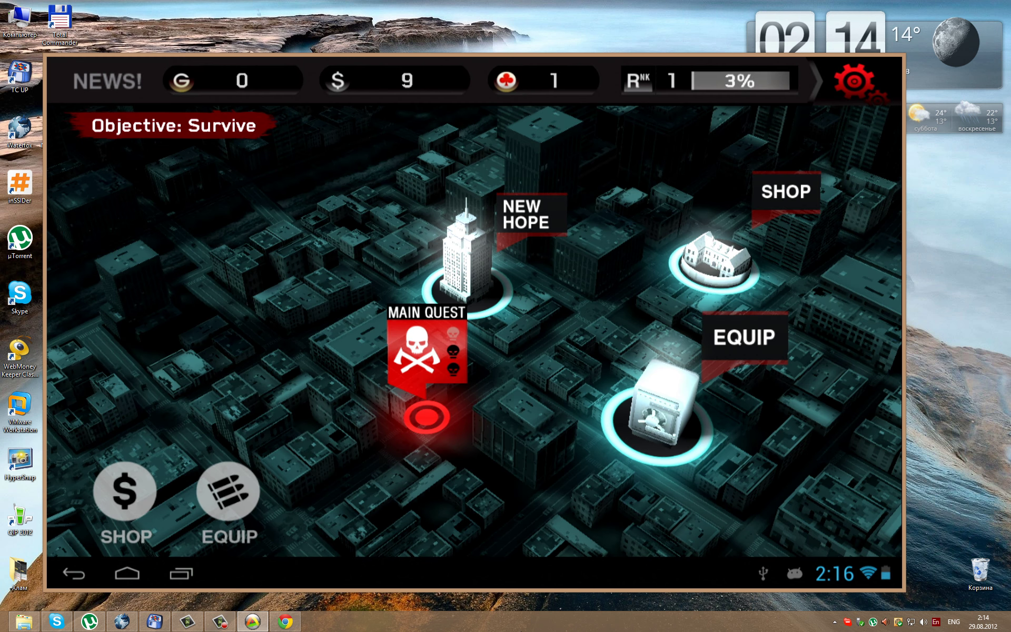
# - Quit the Dead Trigger game, confirming the exit, and return to the Android home screen
pyautogui.press('Escape')
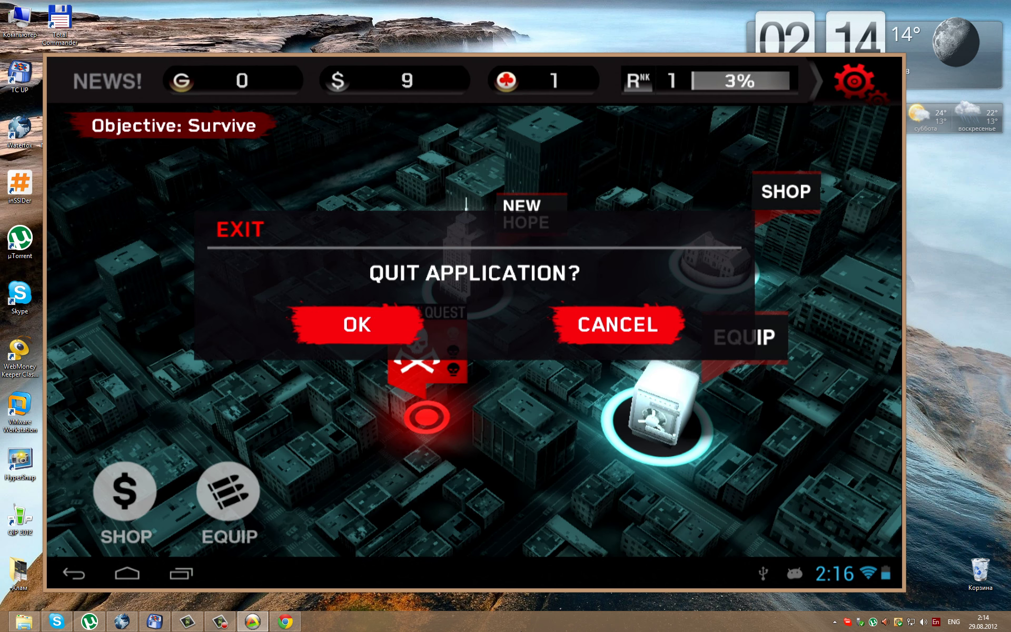
pyautogui.press('Return')
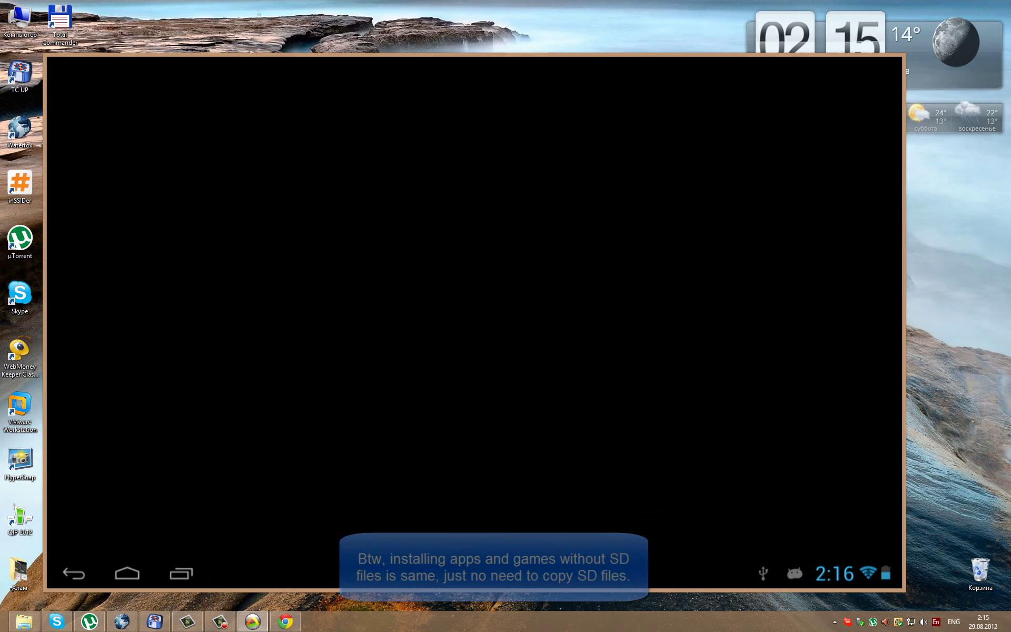
pyautogui.press('Home')
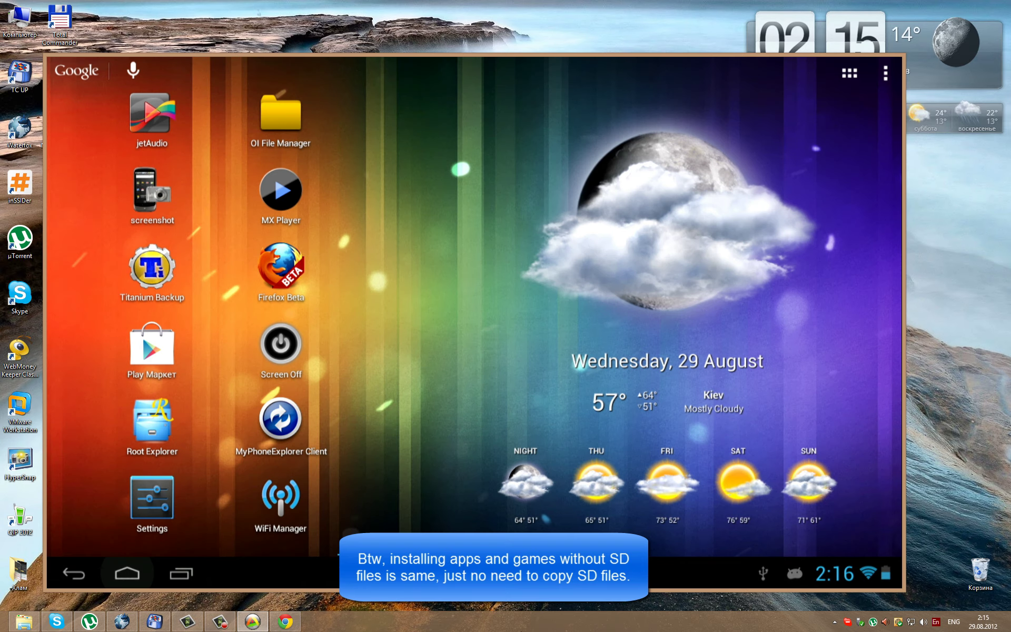